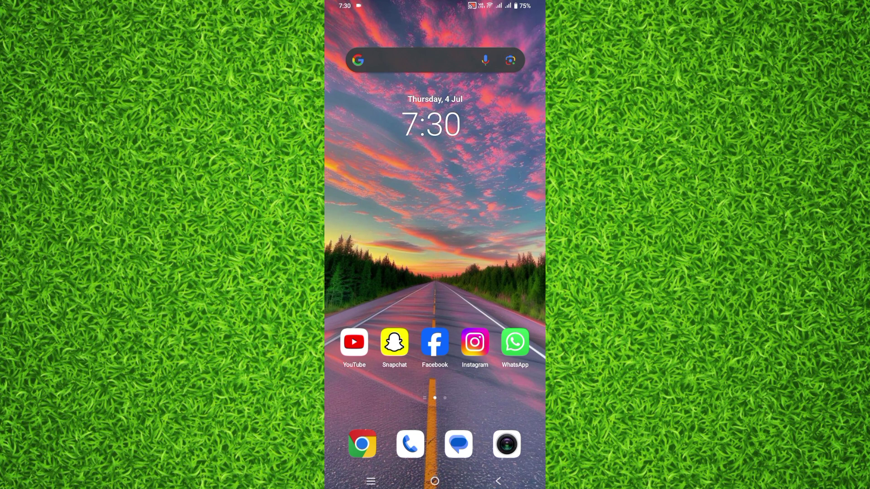
Reveal the full app drawer from the home screen, then dismiss it again
{"action": "left_click_drag", "start_coordinate": [435, 408], "coordinate": [435, 170]}
{"action": "left_click", "coordinate": [498, 481]}
{"action": "left_click_drag", "start_coordinate": [435, 408], "coordinate": [435, 170]}
{"action": "left_click_drag", "start_coordinate": [435, 373], "coordinate": [435, 136]}
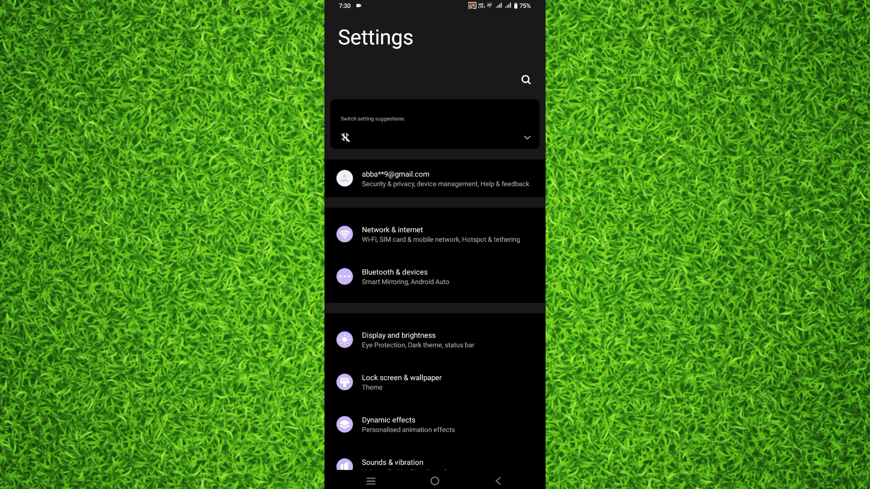
Start a settings search to look up Wi-Fi calling
{"action": "left_click", "coordinate": [526, 80]}
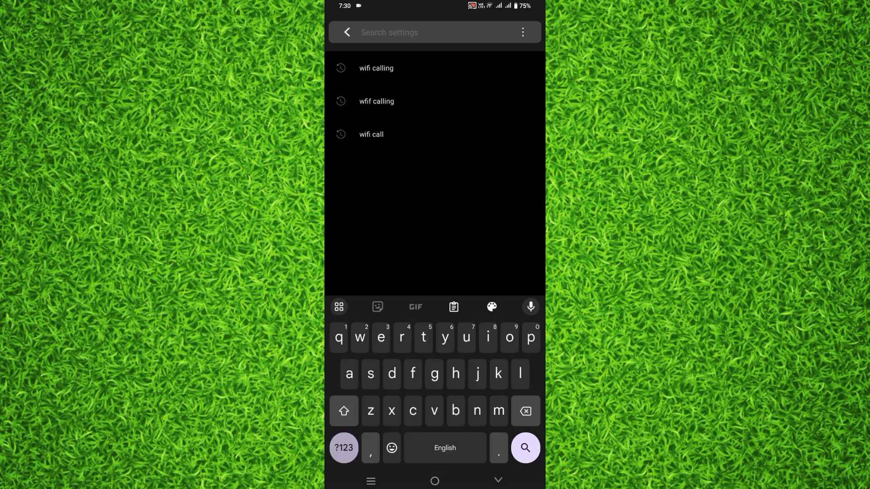
{"action": "type", "text": "wifi c"}
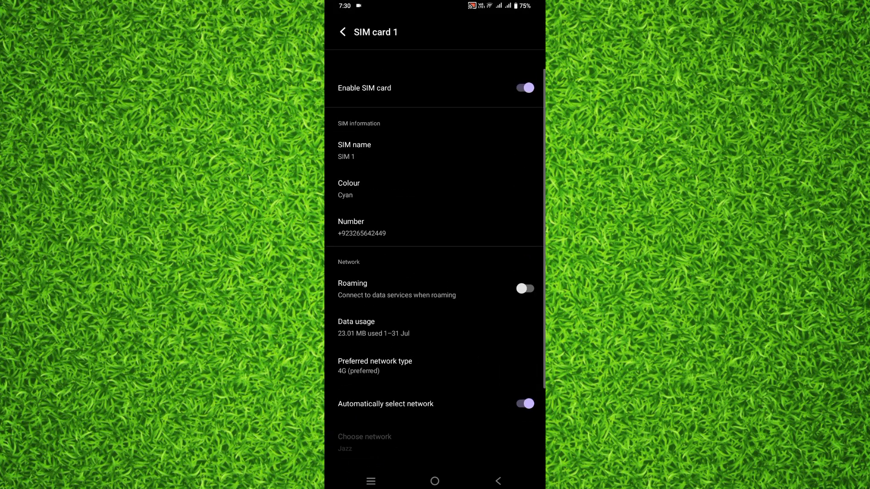
{"action": "scroll", "coordinate": [435, 272], "scroll_direction": "down", "scroll_amount": 1}
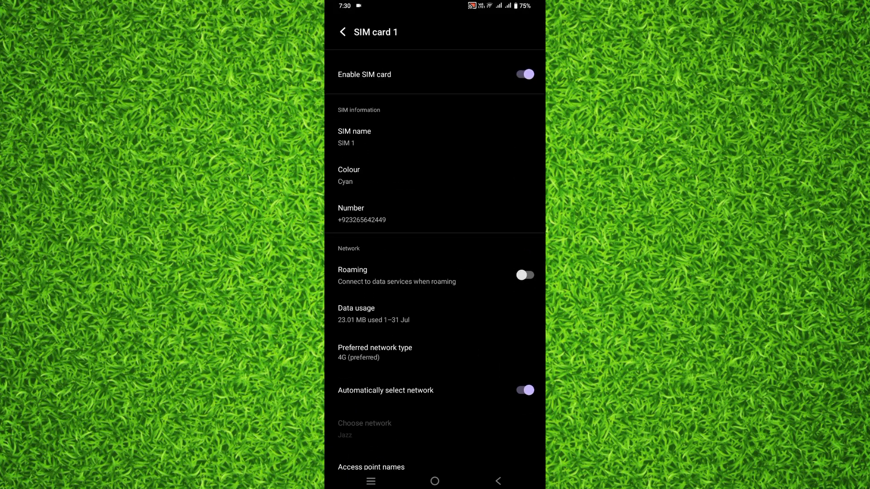
{"action": "scroll", "coordinate": [435, 272], "scroll_direction": "down", "scroll_amount": 3}
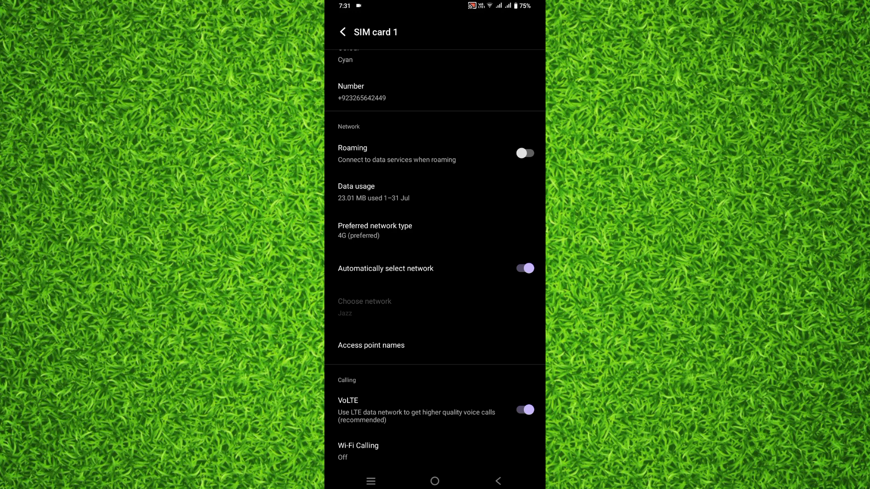
Toggle VoLTE calling for SIM card 1 off and then back on
{"action": "left_click", "coordinate": [525, 410]}
{"action": "left_click", "coordinate": [525, 410]}
Return to the home screen from the SIM card settings
{"action": "left_click", "coordinate": [435, 481]}
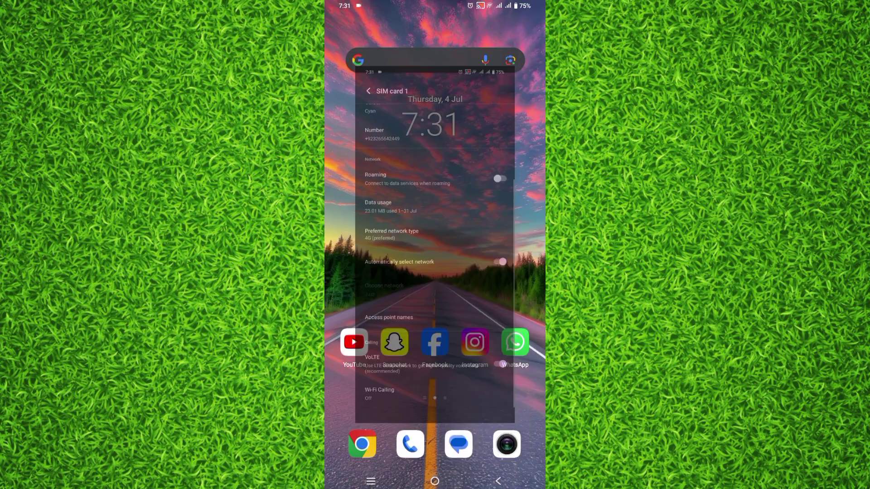